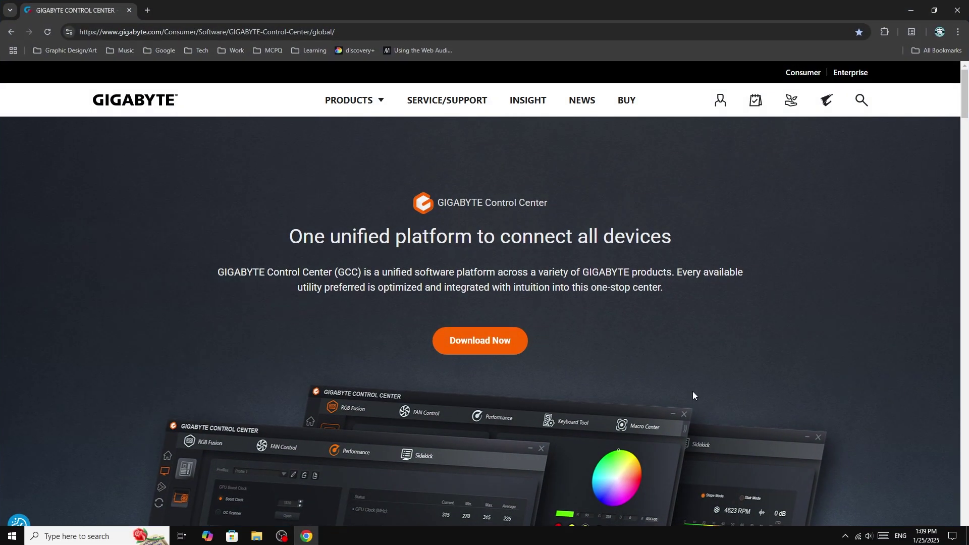
- Download the GCC_25.01.22.01.zip package from the GIGABYTE website and check its download progress
{"action": "left_click_drag", "start_coordinate": [77, 32], "coordinate": [38, 31]}
{"action": "left_click", "coordinate": [153, 228]}
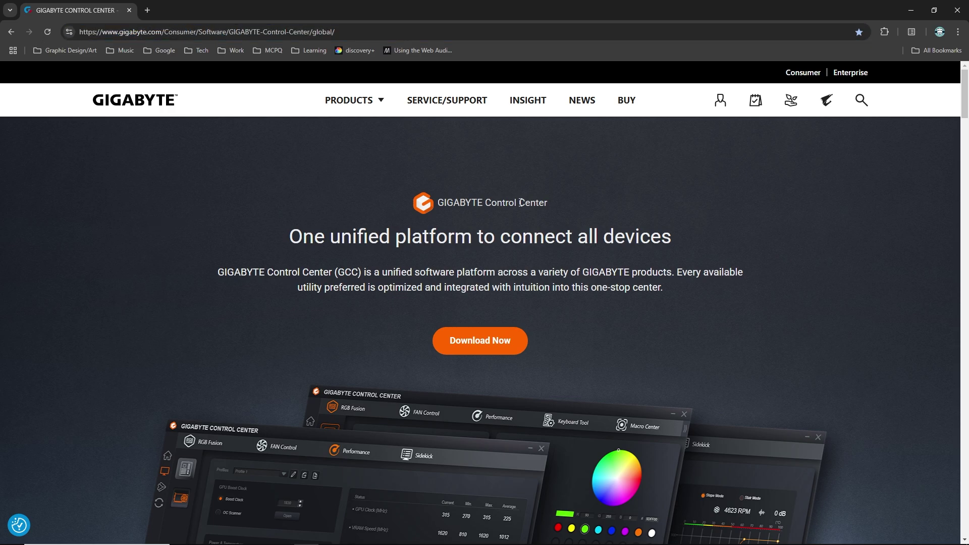
{"action": "left_click", "coordinate": [518, 345]}
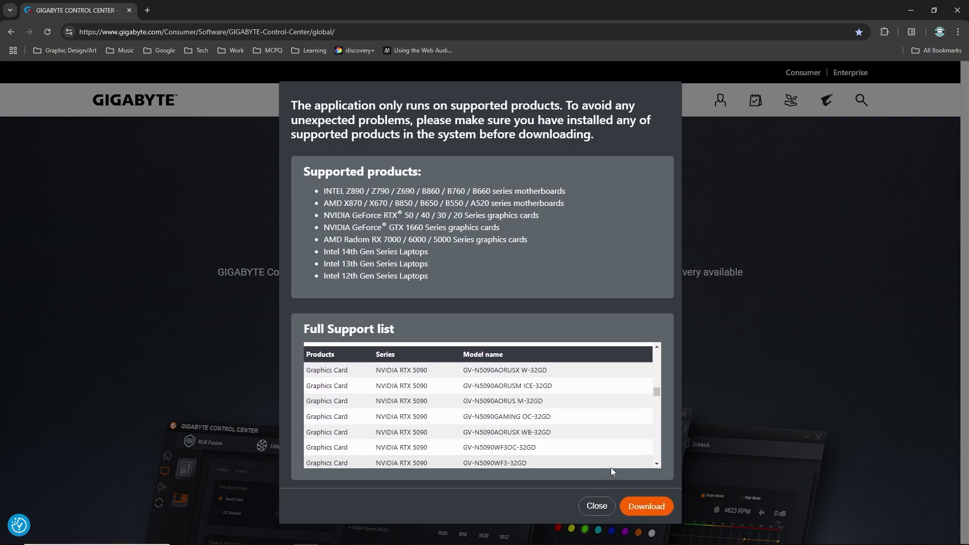
{"action": "left_click", "coordinate": [650, 510]}
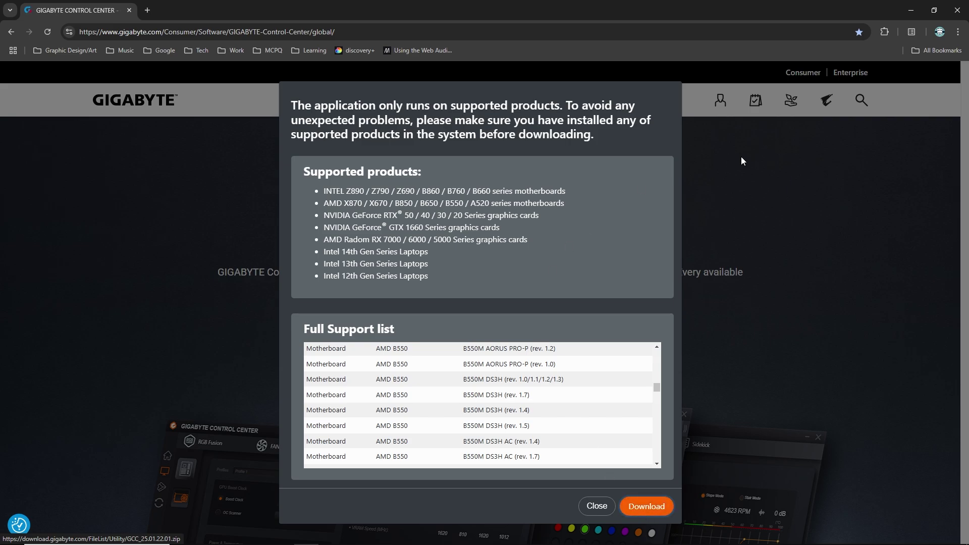
{"action": "left_click", "coordinate": [921, 31]}
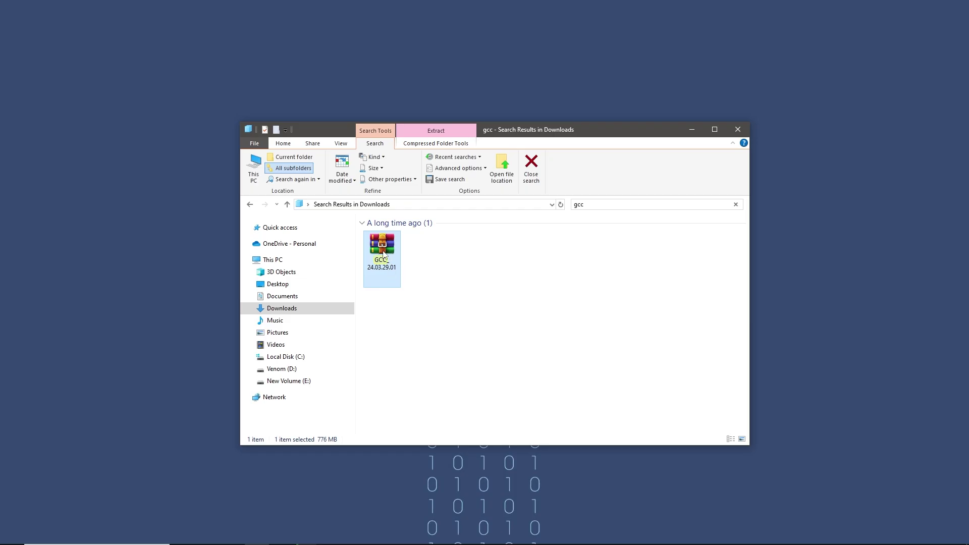
- Open the GCC archive, select the GIGABYTE Control Center entry, and start the app from its desktop shortcut
{"action": "double_click", "coordinate": [383, 254]}
{"action": "left_click_drag", "start_coordinate": [481, 121], "coordinate": [314, 83]}
{"action": "left_click", "coordinate": [254, 173]}
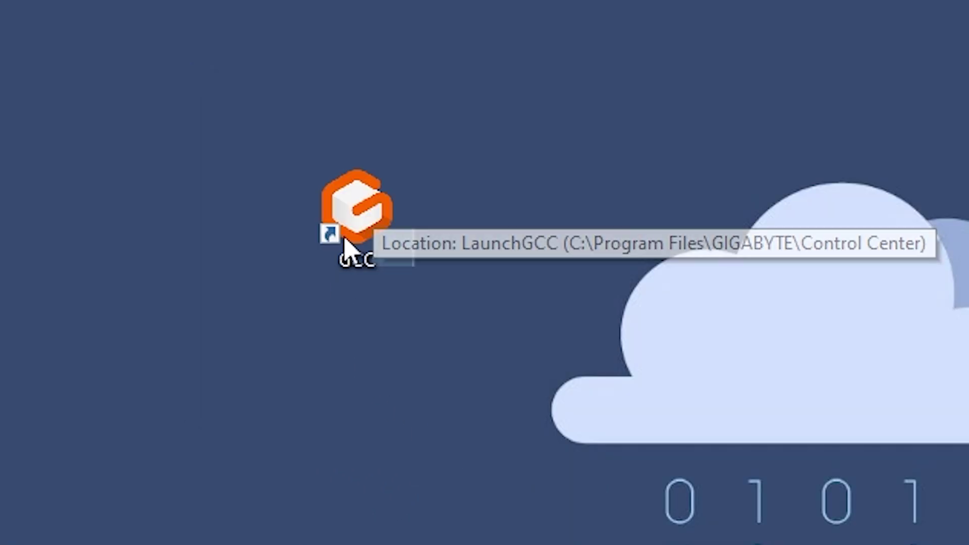
{"action": "left_click", "coordinate": [353, 240]}
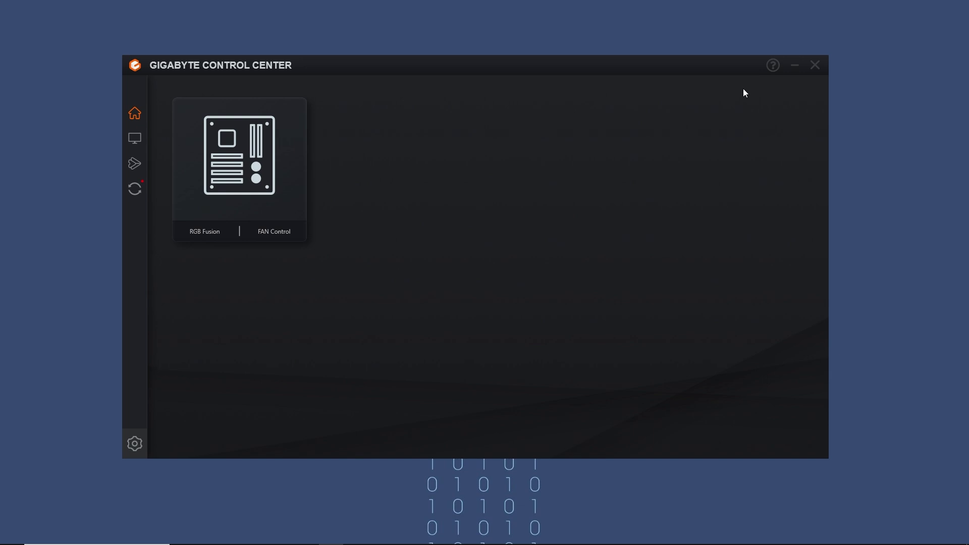
- In RGB Fusion, try the Dflash and Flash effects, then select the cooler's LED zone
{"action": "left_click", "coordinate": [207, 232]}
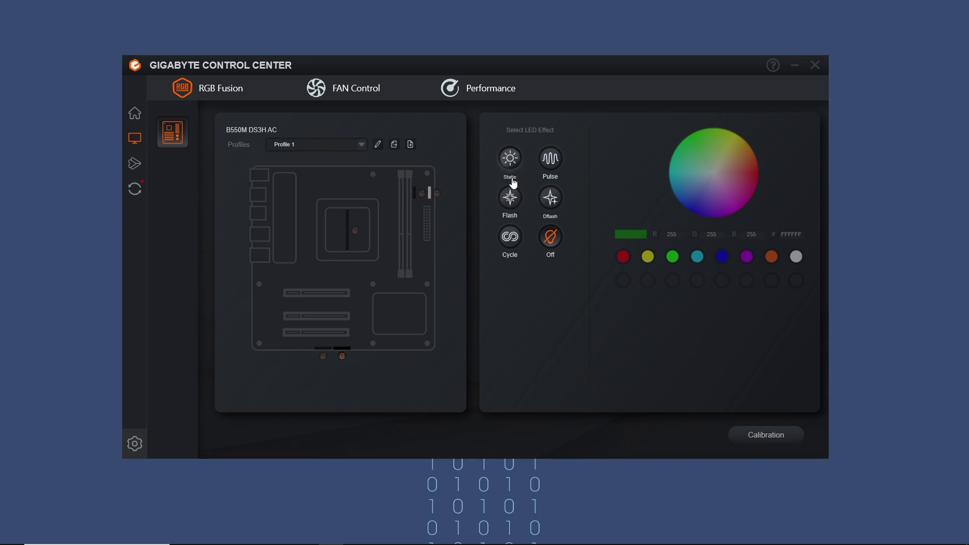
{"action": "left_click", "coordinate": [552, 200]}
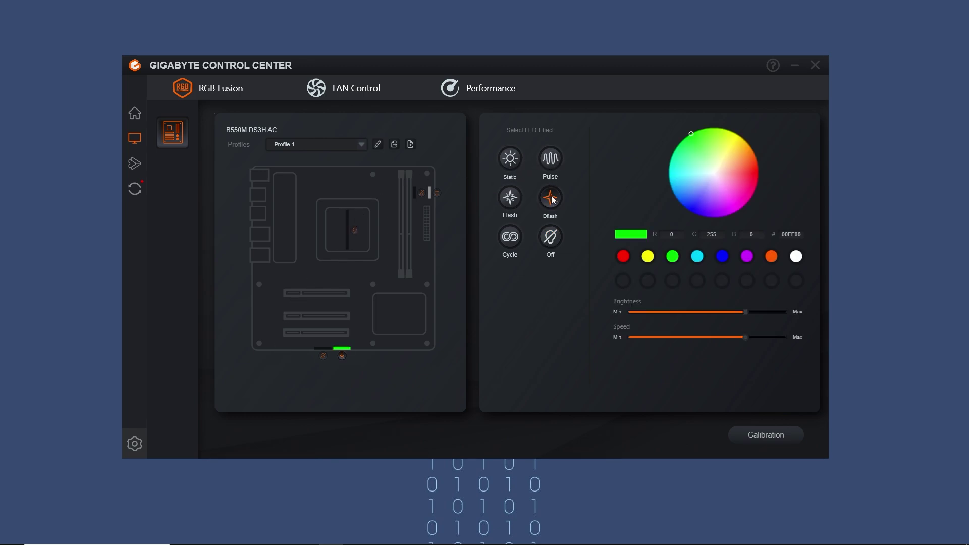
{"action": "left_click", "coordinate": [512, 204]}
{"action": "left_click", "coordinate": [307, 183]}
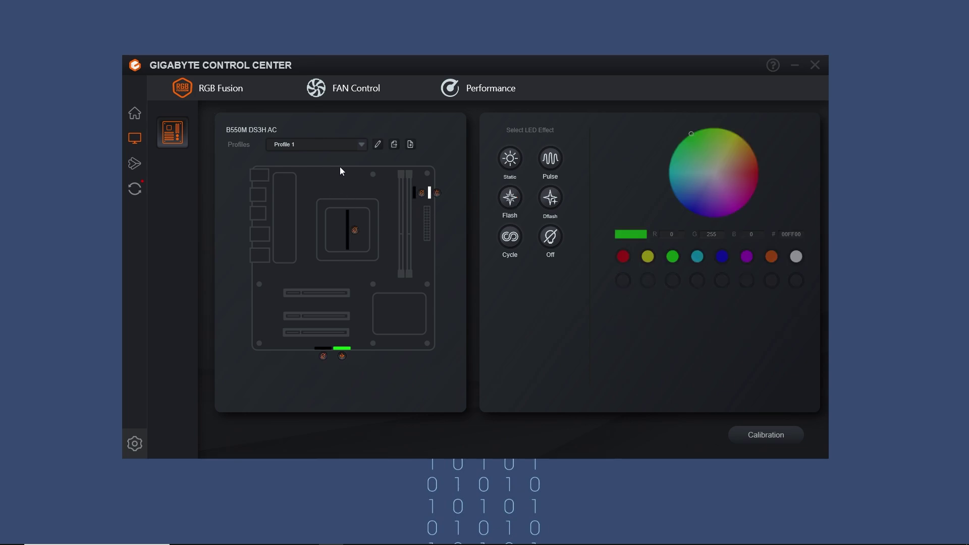
{"action": "left_click", "coordinate": [519, 190]}
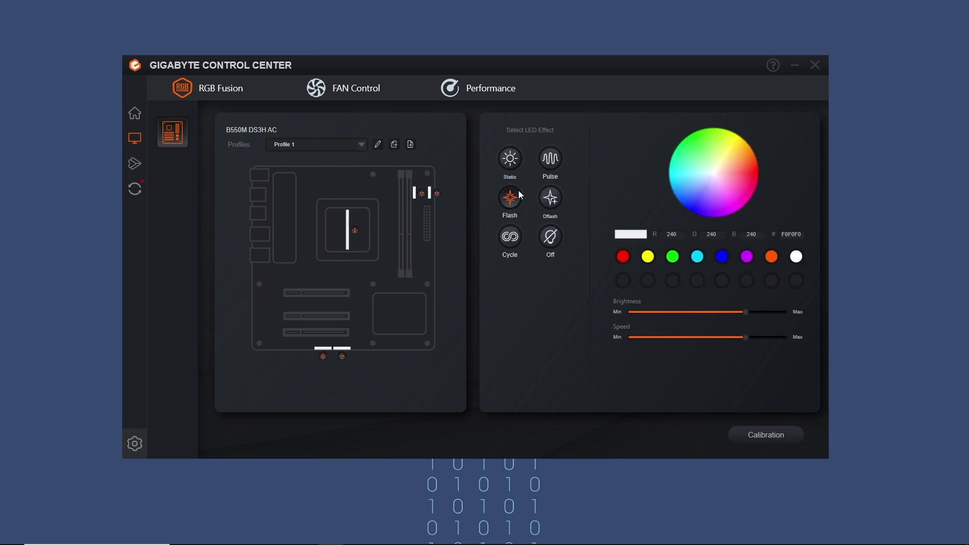
{"action": "left_click", "coordinate": [440, 180]}
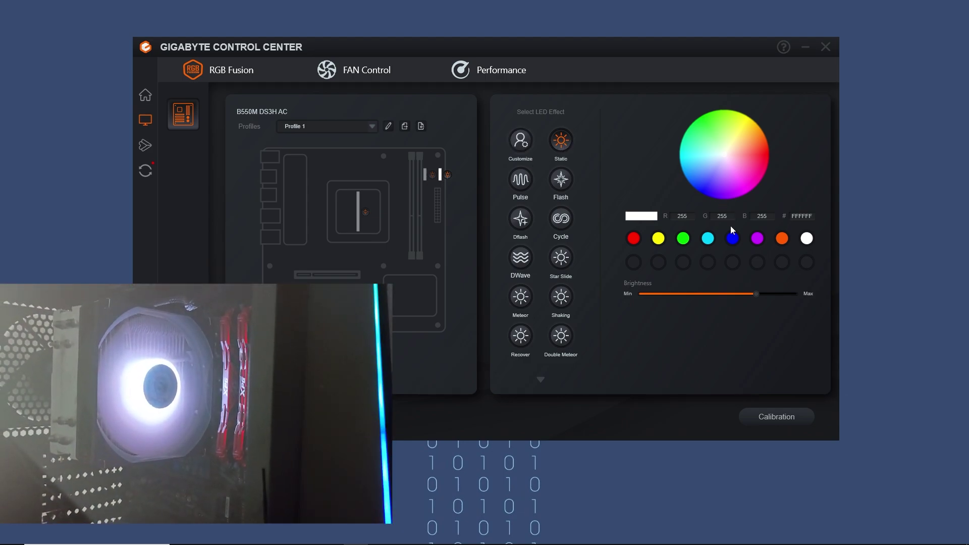
- Try the red-through-white colour swatches, then pick custom colour 7C8579 on the colour wheel
{"action": "left_click", "coordinate": [633, 238]}
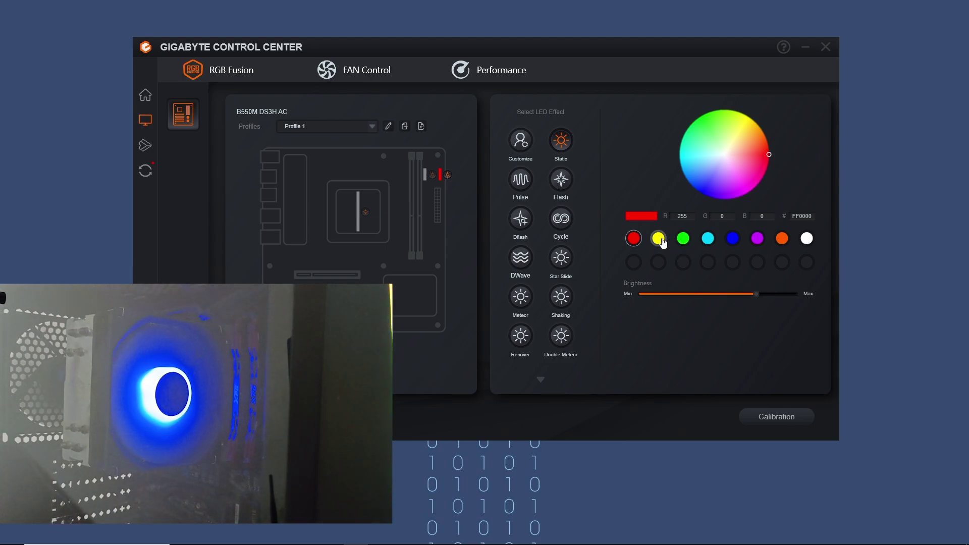
{"action": "left_click", "coordinate": [659, 240]}
{"action": "left_click", "coordinate": [682, 239]}
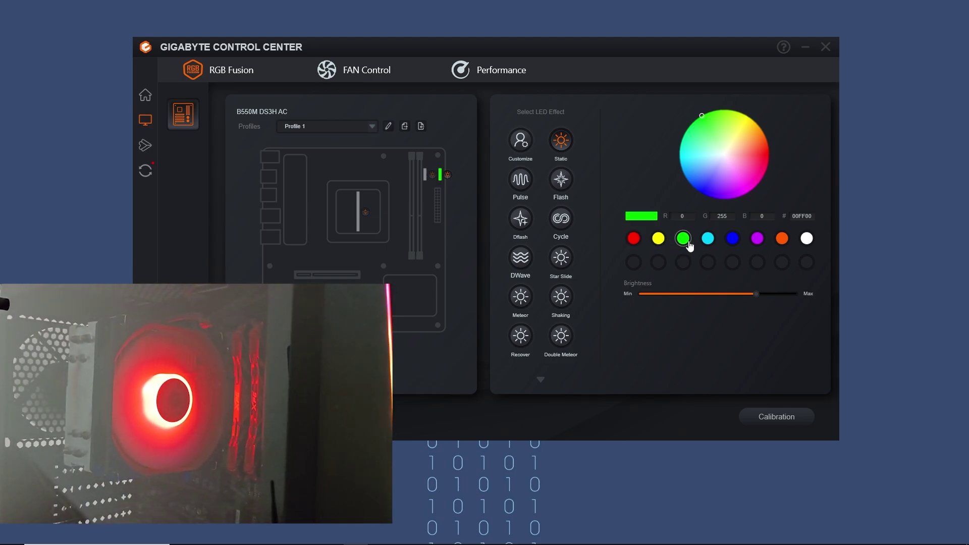
{"action": "left_click", "coordinate": [712, 245]}
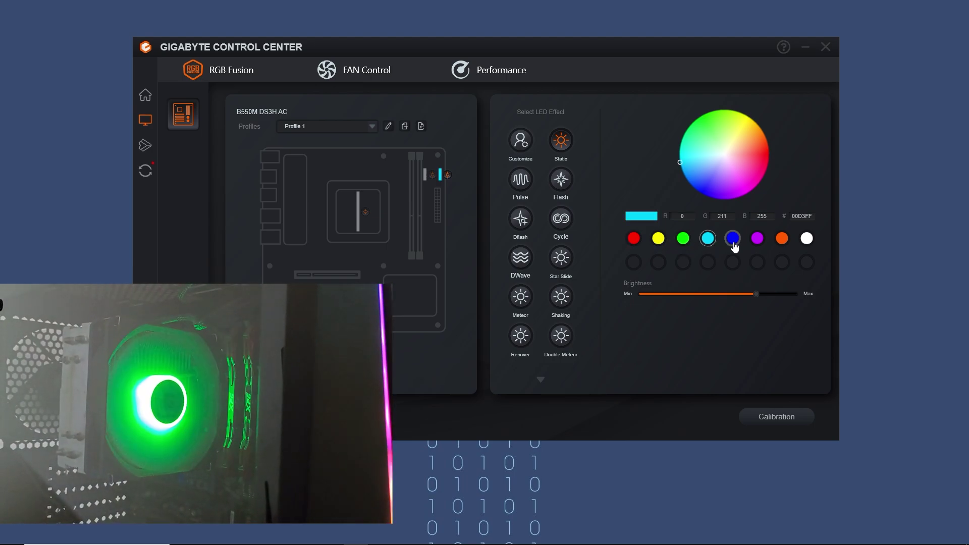
{"action": "left_click", "coordinate": [732, 245]}
{"action": "left_click", "coordinate": [761, 245]}
{"action": "left_click", "coordinate": [782, 244]}
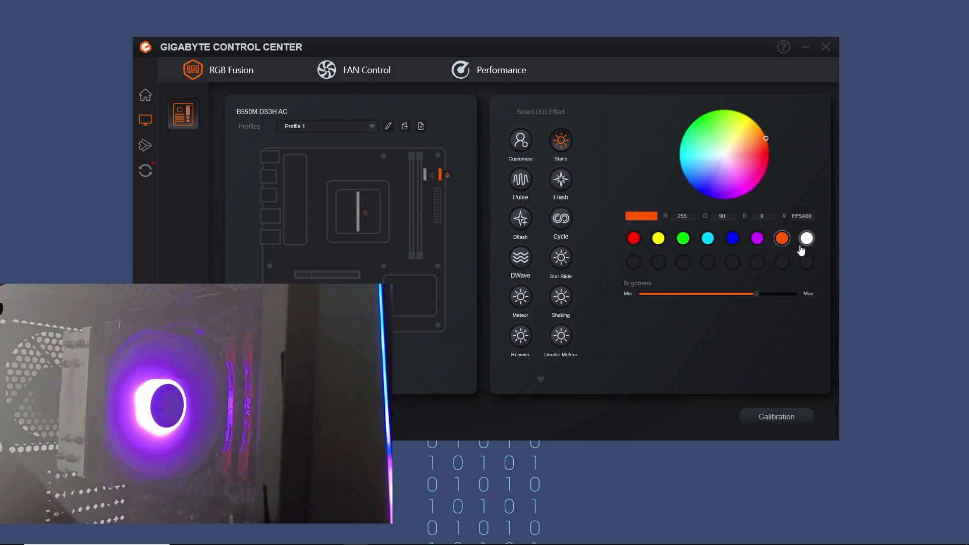
{"action": "left_click", "coordinate": [808, 242]}
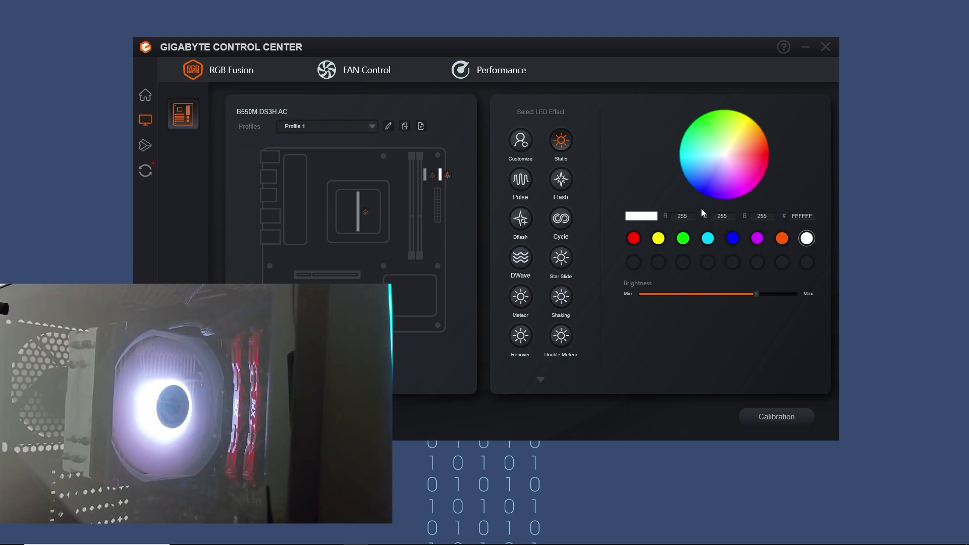
{"action": "left_click", "coordinate": [747, 143]}
{"action": "mouse_move", "coordinate": [747, 142]}
{"action": "left_mouse_down"}
{"action": "mouse_move", "coordinate": [753, 172]}
{"action": "mouse_move", "coordinate": [737, 180]}
{"action": "mouse_move", "coordinate": [688, 171]}
{"action": "mouse_move", "coordinate": [723, 153]}
{"action": "left_mouse_up"}
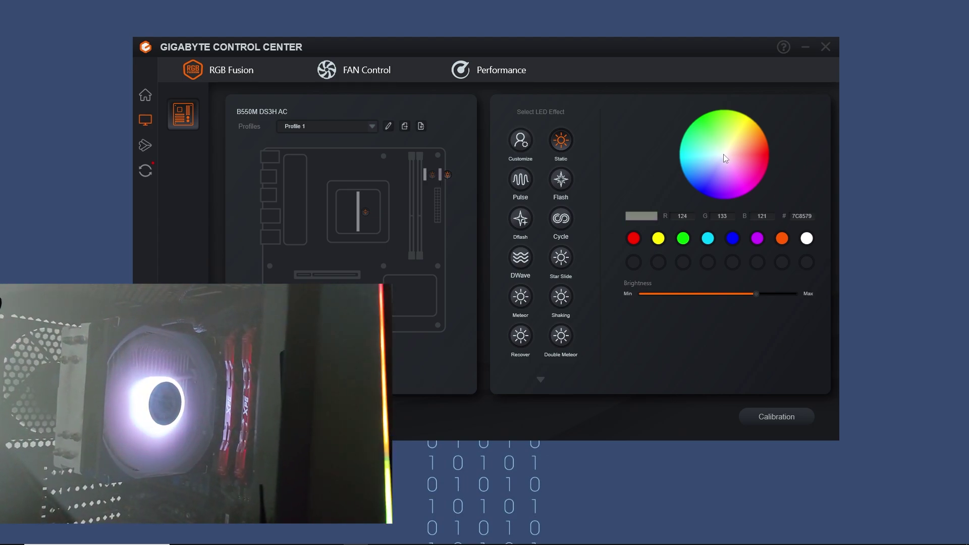
- Test dimmer brightness levels for the 7C8579 Static lighting, then set brightness to Max
{"action": "left_click", "coordinate": [688, 294]}
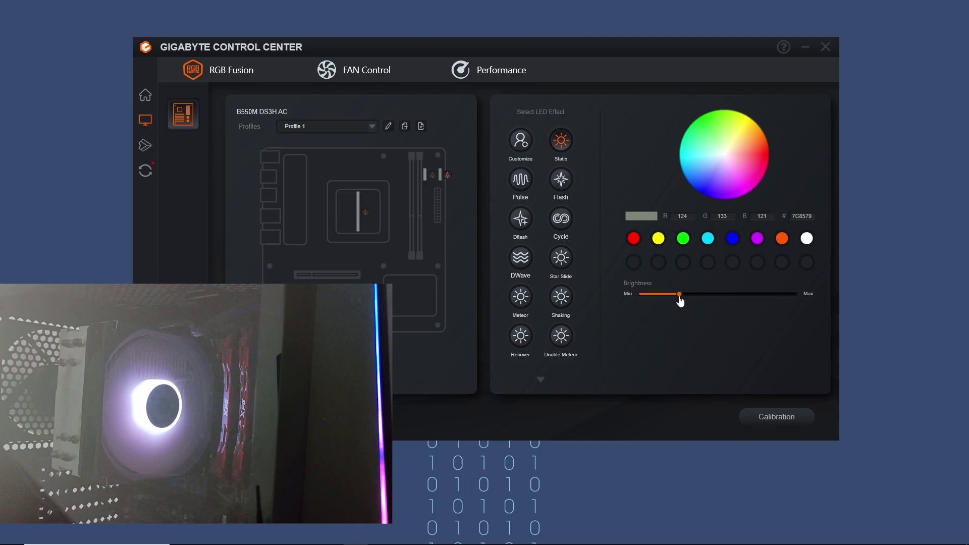
{"action": "left_click_drag", "start_coordinate": [680, 294], "coordinate": [640, 297]}
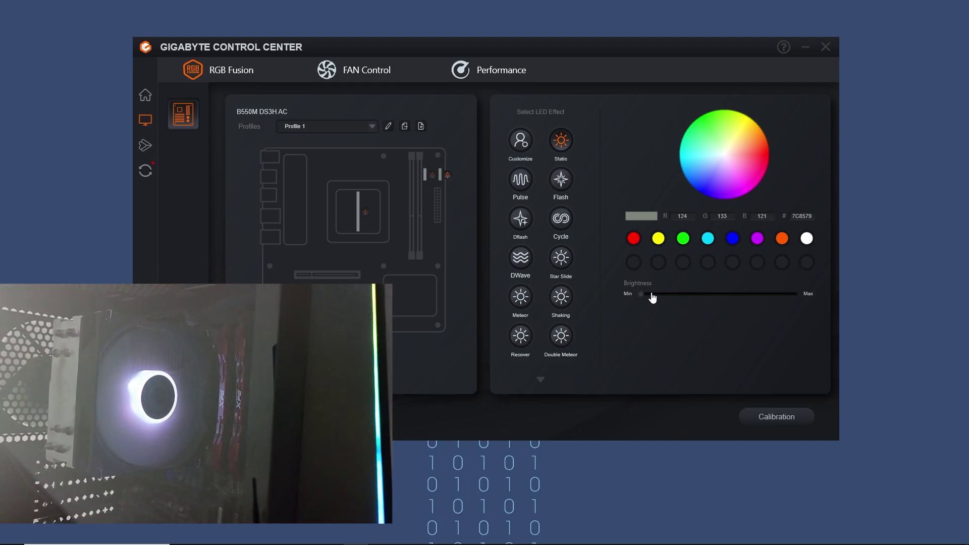
{"action": "left_click", "coordinate": [796, 295]}
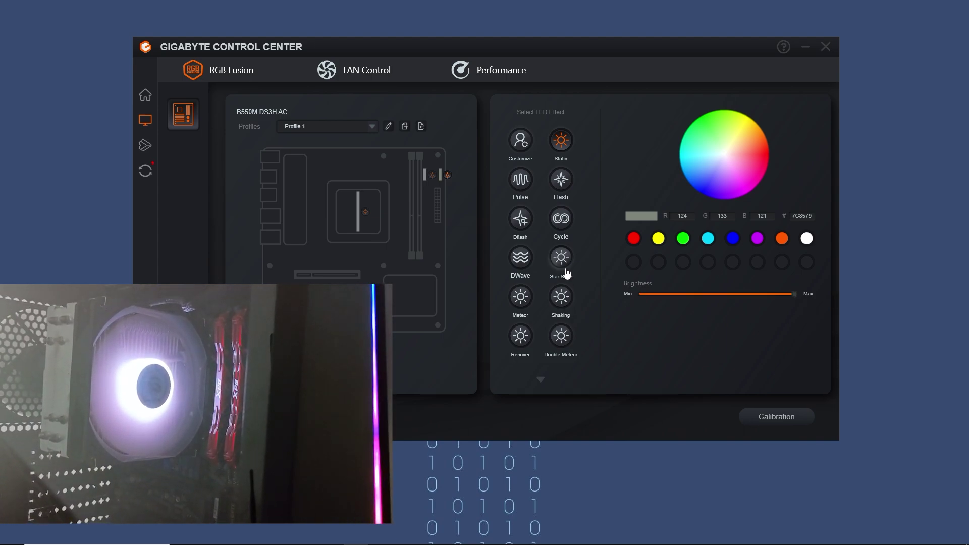
- Switch to the Pulse effect at near-maximum speed in cyan
{"action": "left_click", "coordinate": [518, 190]}
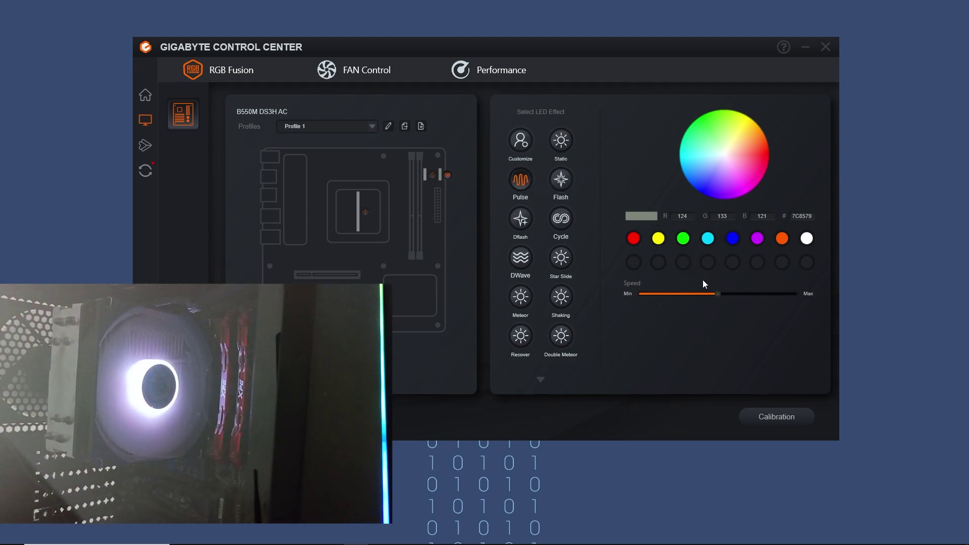
{"action": "left_click_drag", "start_coordinate": [717, 295], "coordinate": [754, 296]}
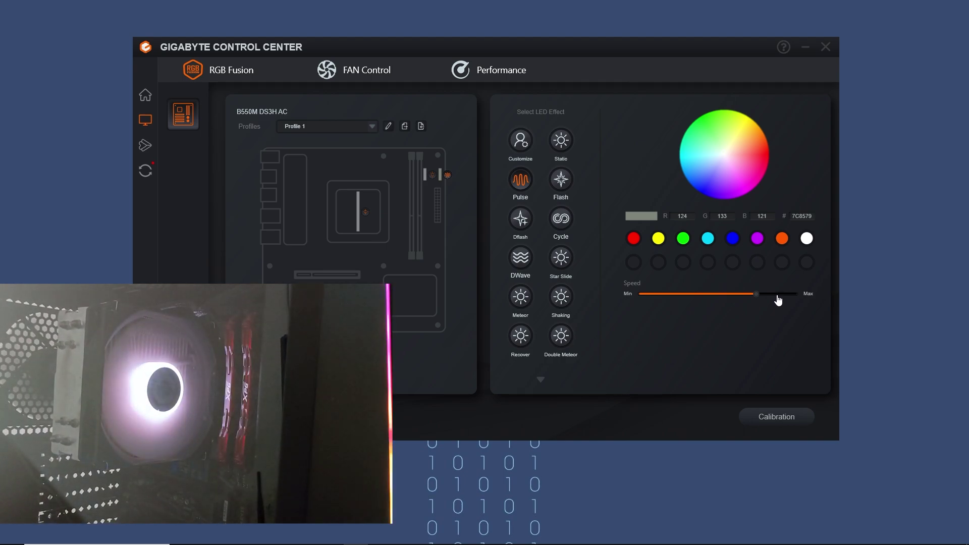
{"action": "left_click", "coordinate": [795, 296]}
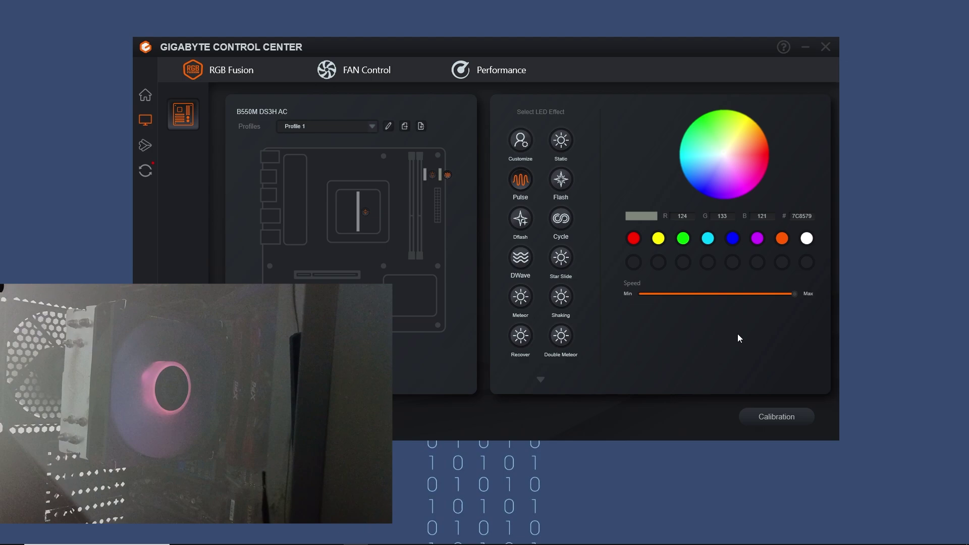
{"action": "left_click", "coordinate": [707, 238]}
- Try Flash at half speed, then Dflash and Cycle, with brightness lowered to about three-quarters
{"action": "left_click", "coordinate": [553, 183]}
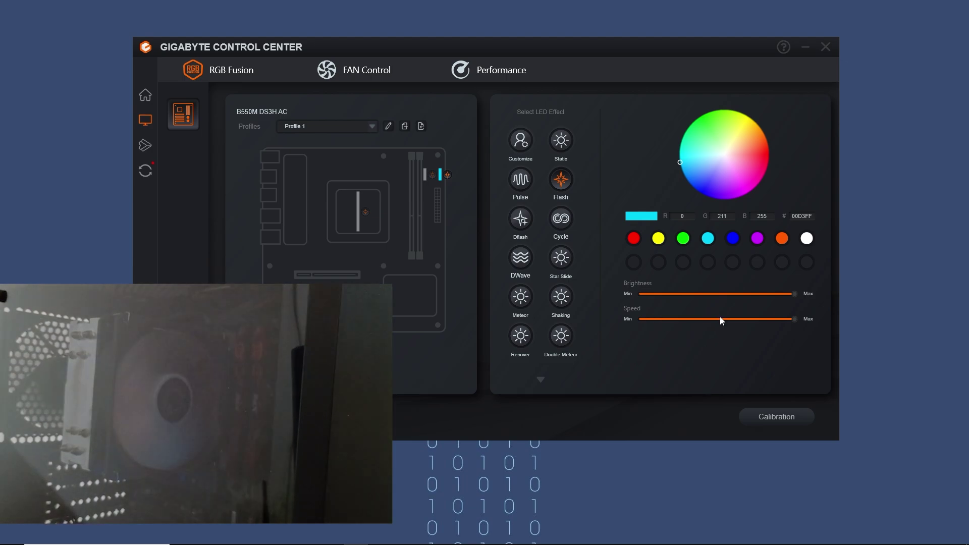
{"action": "left_click", "coordinate": [718, 319]}
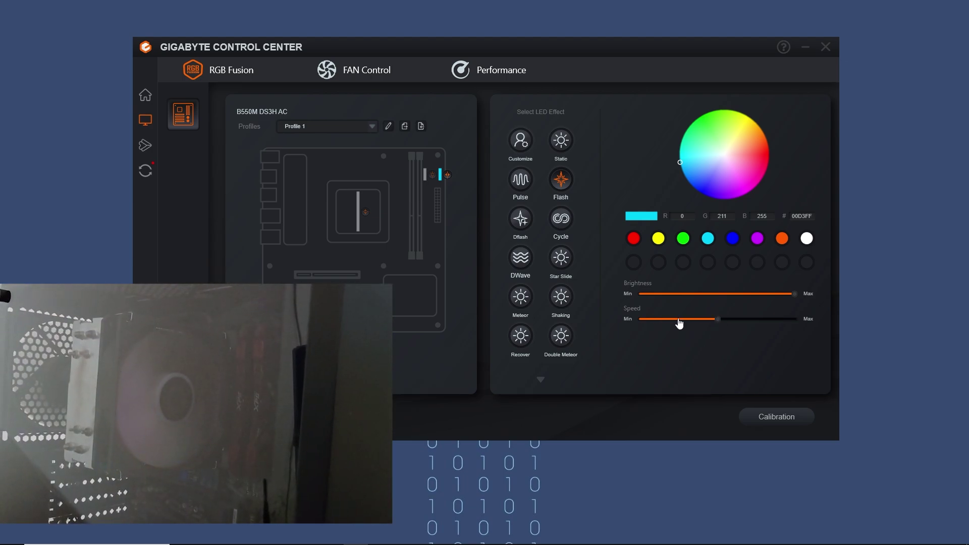
{"action": "left_click", "coordinate": [525, 216]}
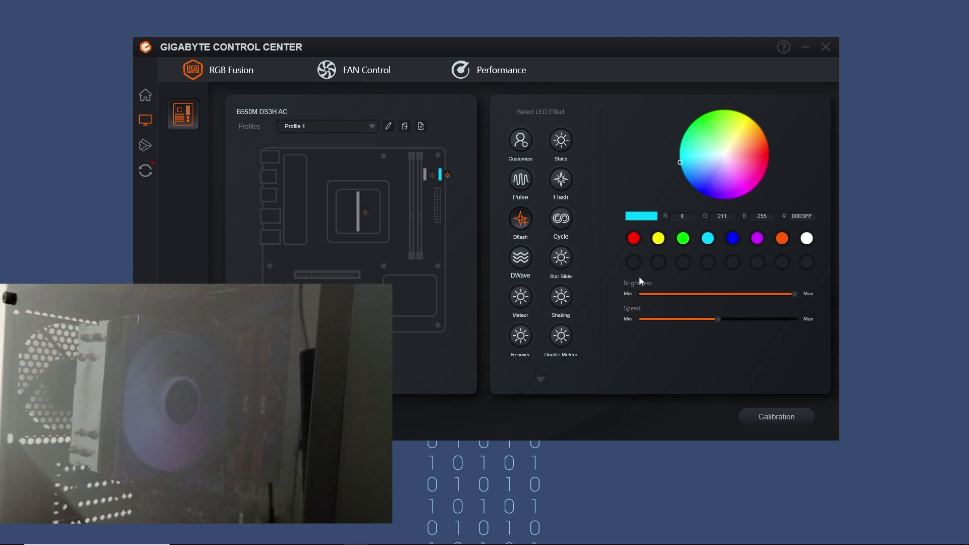
{"action": "left_click", "coordinate": [556, 220]}
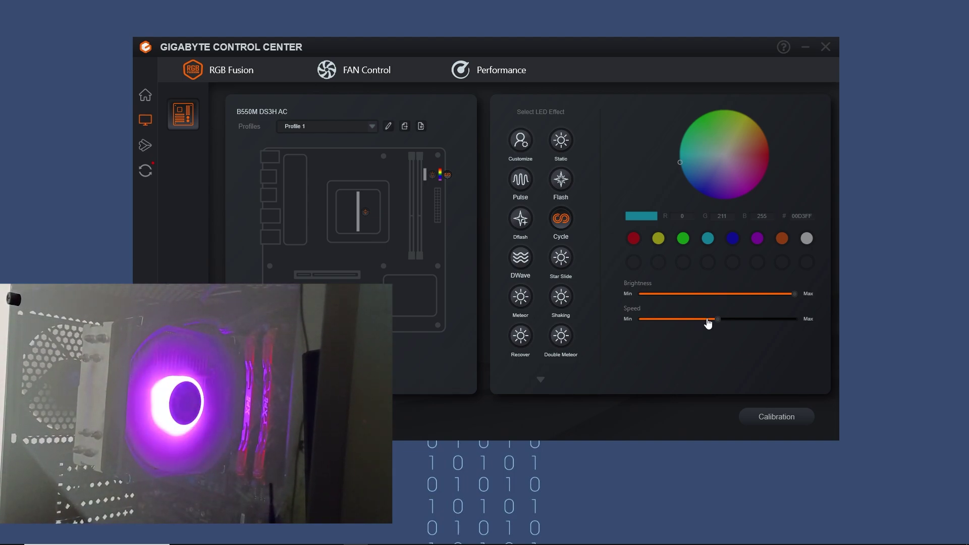
{"action": "left_click", "coordinate": [740, 294]}
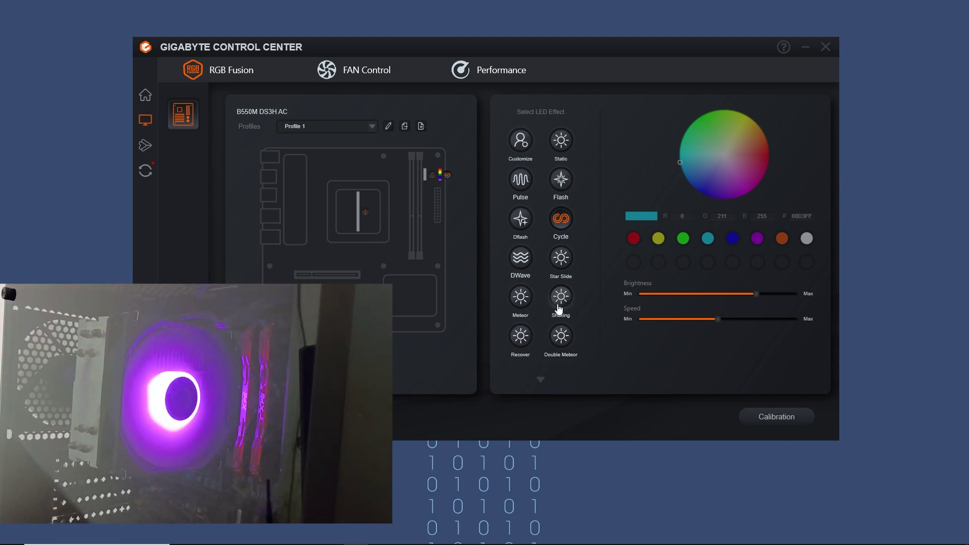
- Try DWave, Star Slide, Meteor, Shaking and Recover in green, ending on Double Meteor
{"action": "left_click", "coordinate": [528, 257]}
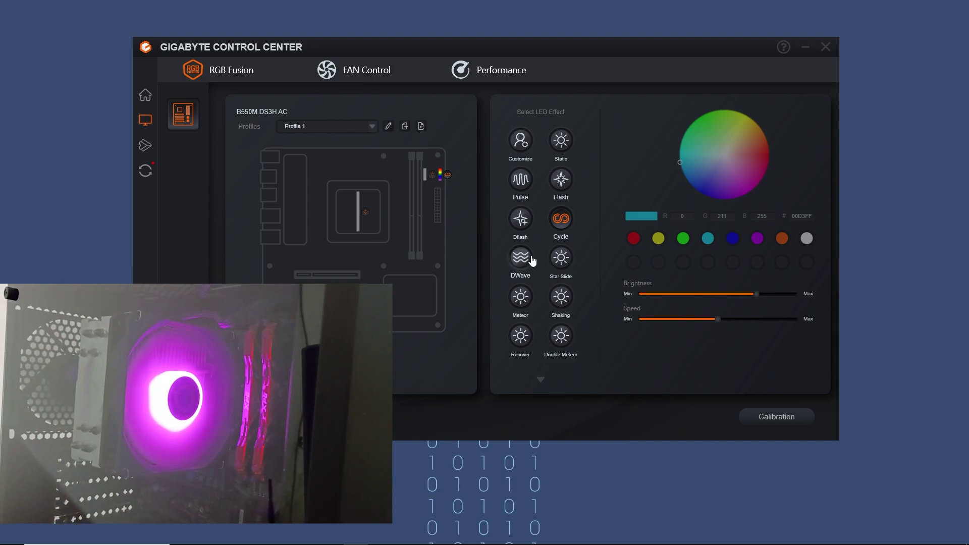
{"action": "left_click", "coordinate": [570, 262]}
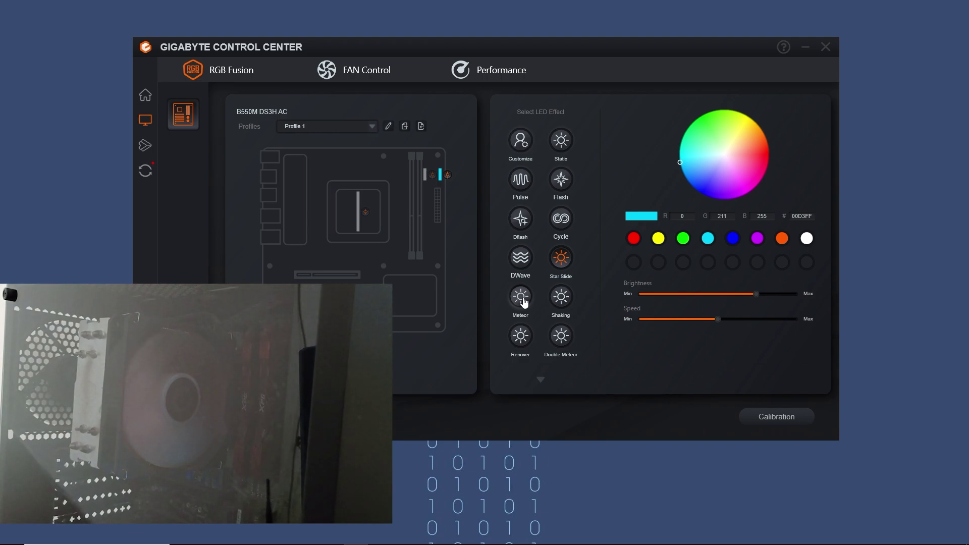
{"action": "left_click", "coordinate": [523, 300]}
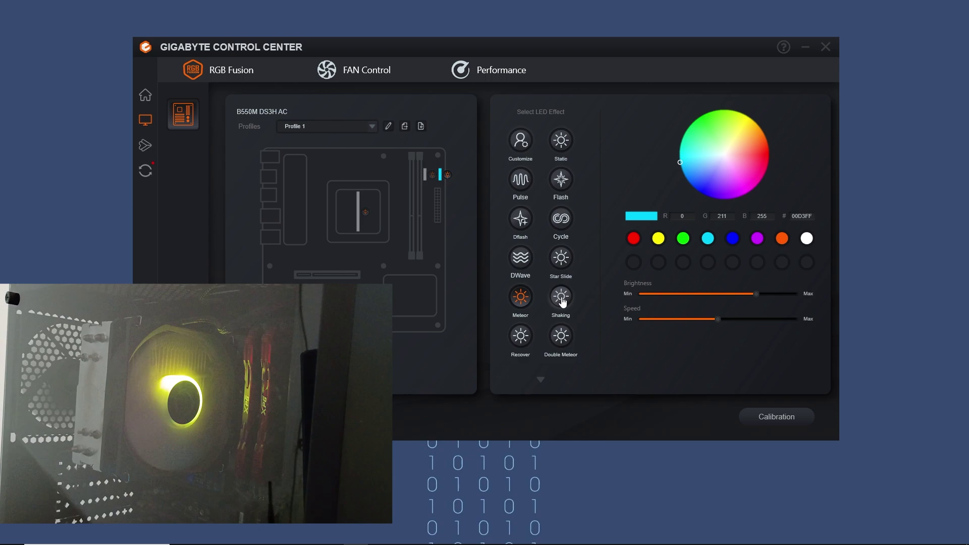
{"action": "left_click", "coordinate": [563, 301]}
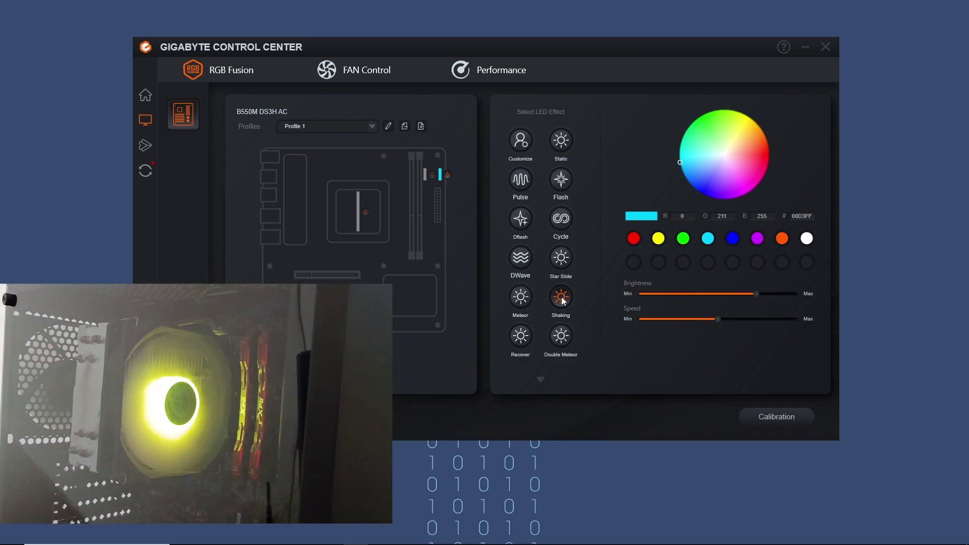
{"action": "left_click", "coordinate": [683, 238]}
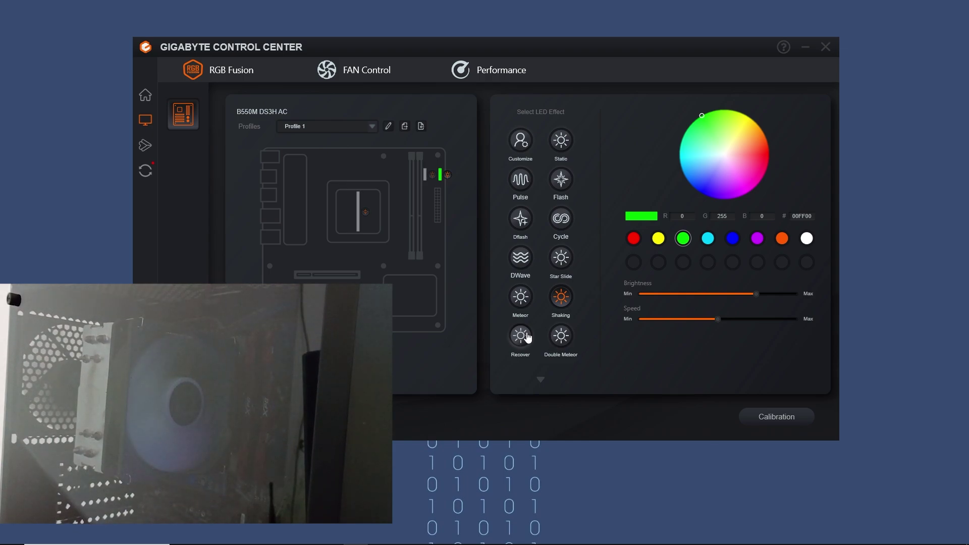
{"action": "left_click", "coordinate": [527, 336]}
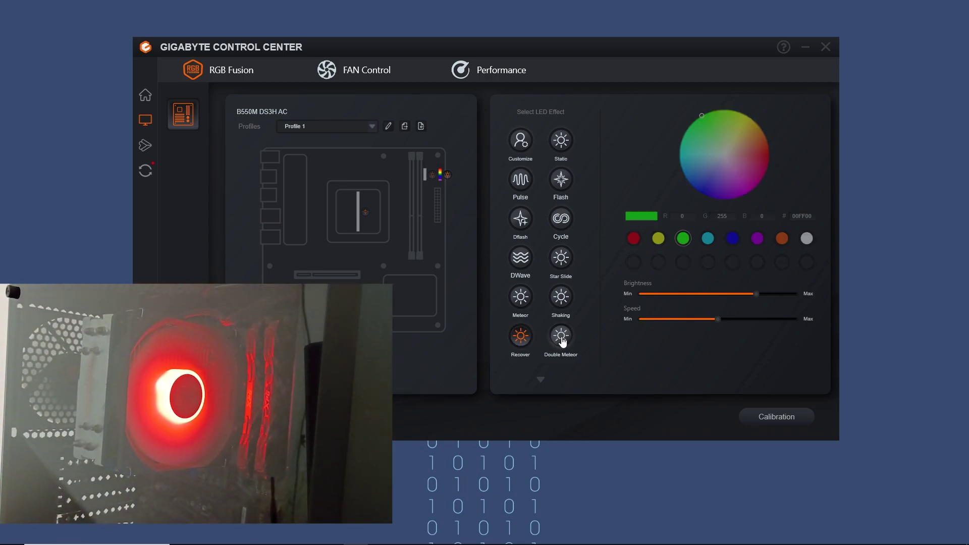
{"action": "left_click", "coordinate": [562, 339]}
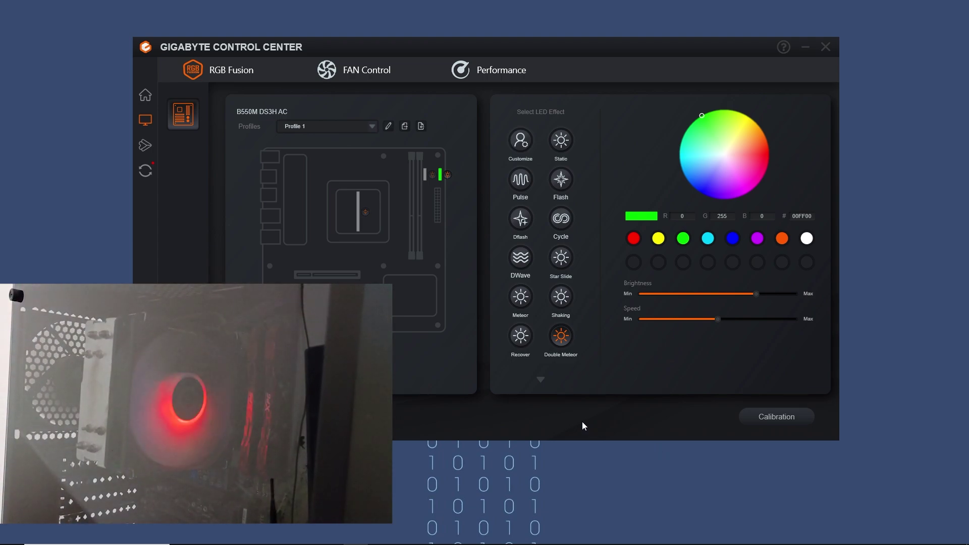
- On the next effects page, try Color Stack, choose Color Rain, and test speeds before setting it to maximum
{"action": "left_click", "coordinate": [544, 382]}
{"action": "left_click", "coordinate": [525, 150]}
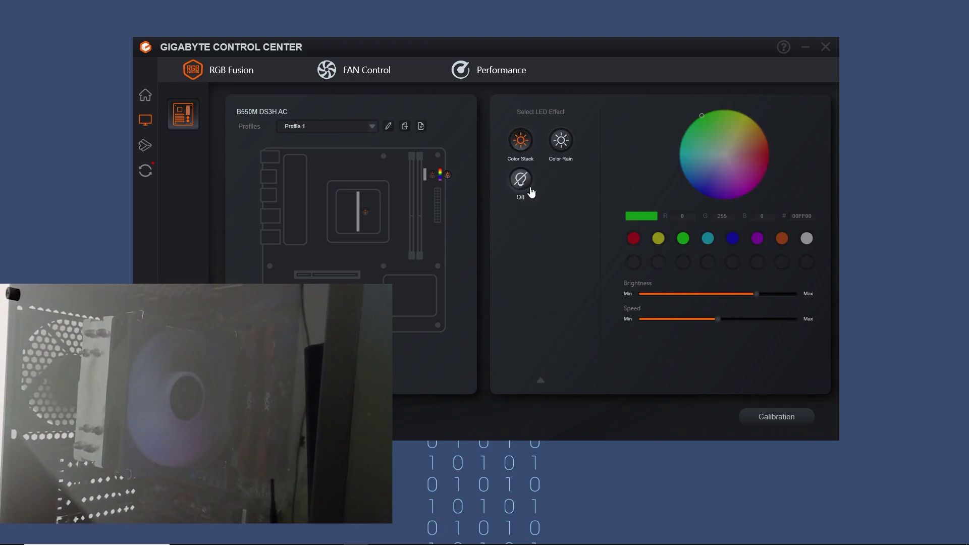
{"action": "left_click", "coordinate": [561, 144]}
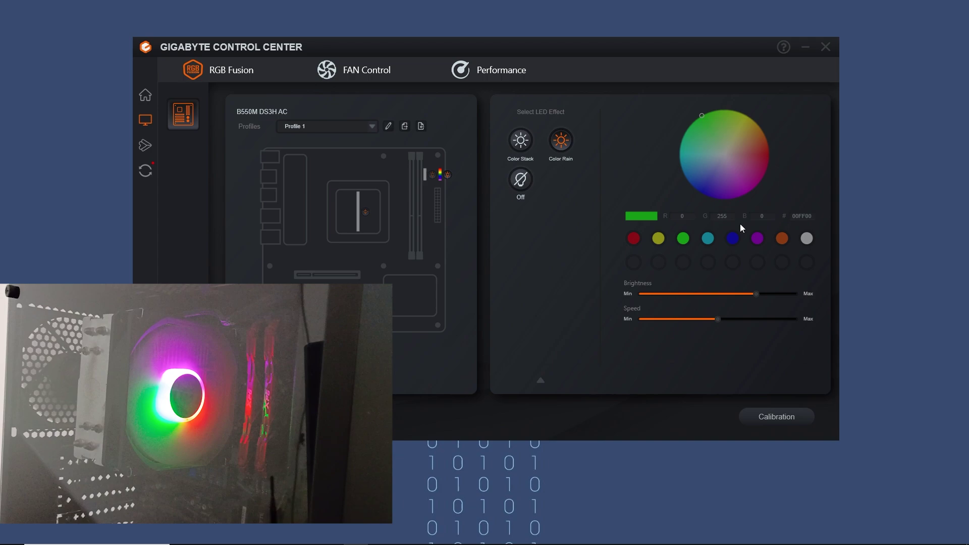
{"action": "left_click_drag", "start_coordinate": [717, 319], "coordinate": [680, 319]}
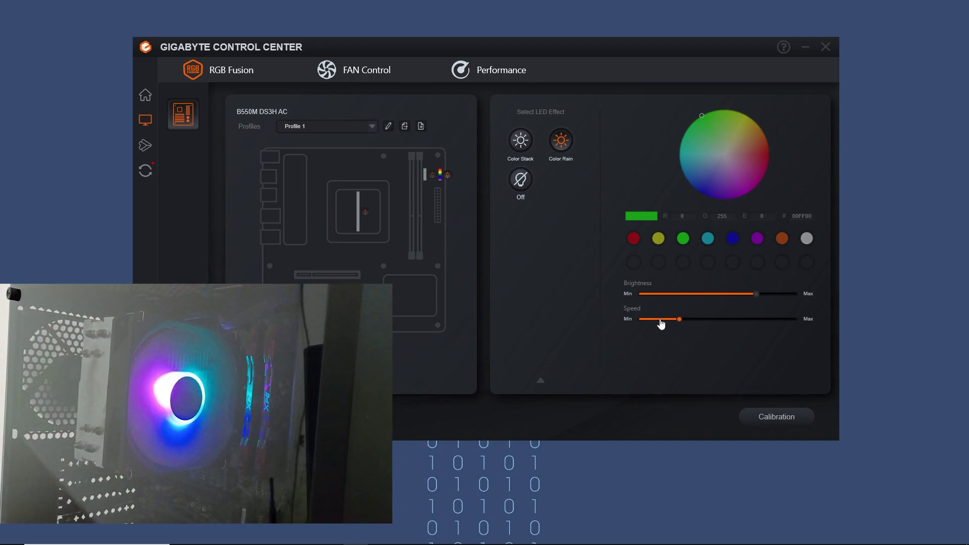
{"action": "left_click", "coordinate": [660, 320]}
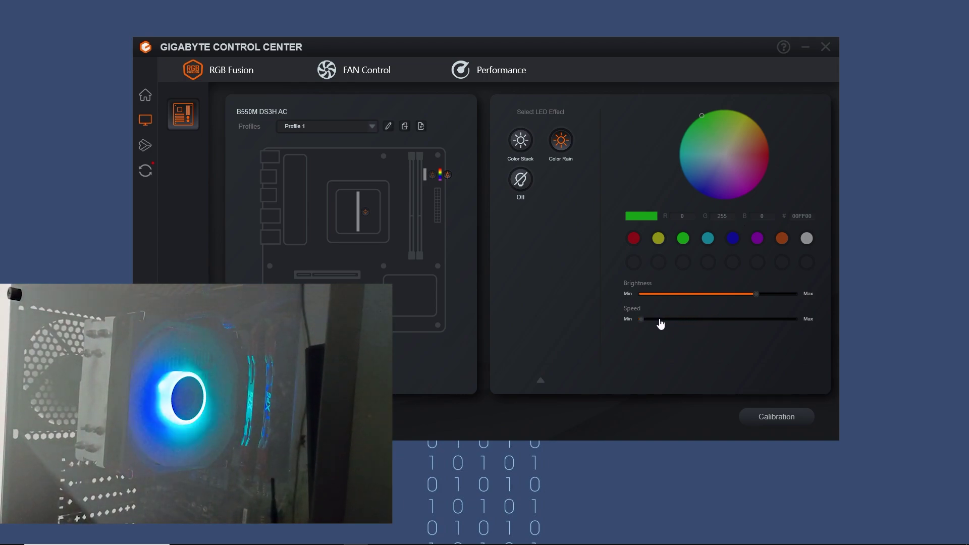
{"action": "left_click", "coordinate": [792, 318]}
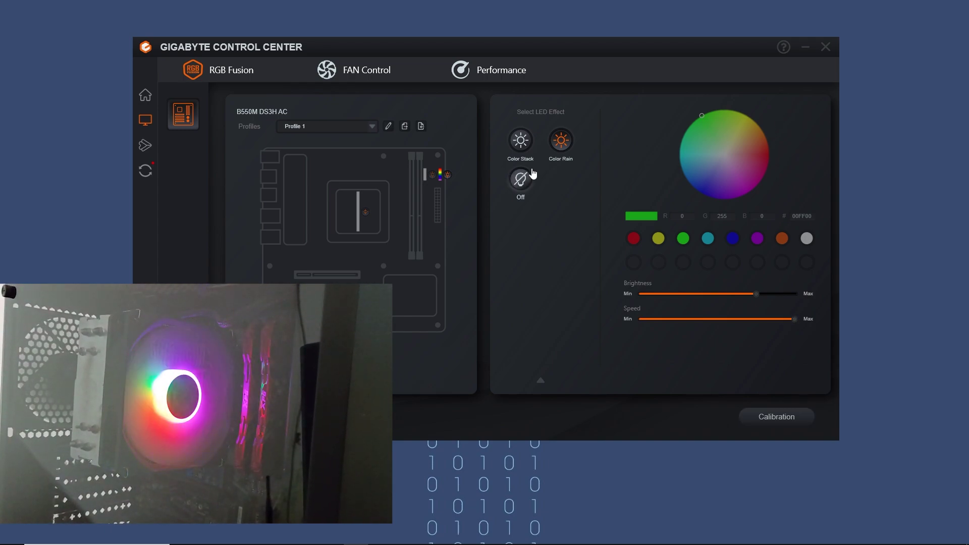
- Return to the full effects list and set the Static effect in white (FFFFFF)
{"action": "left_click", "coordinate": [541, 385]}
{"action": "left_click", "coordinate": [560, 146]}
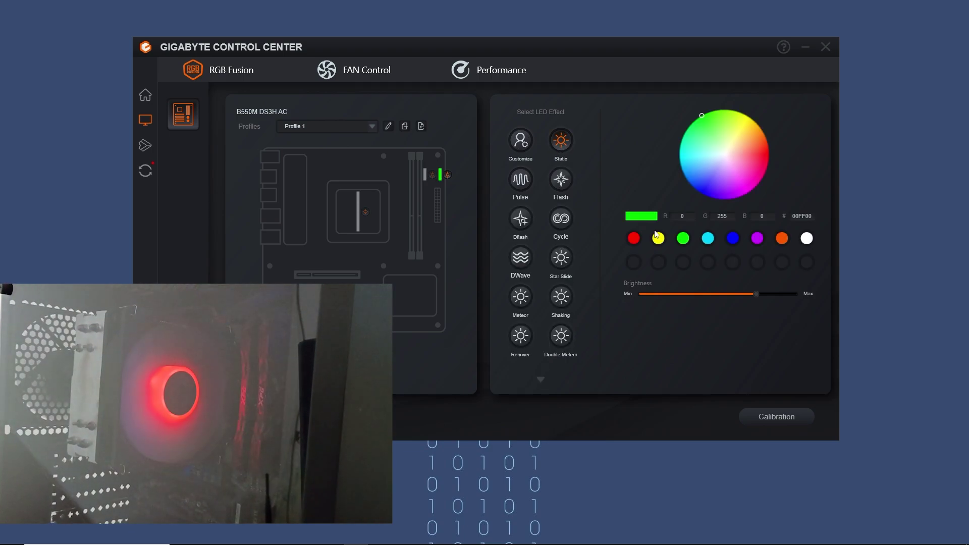
{"action": "left_click", "coordinate": [805, 239]}
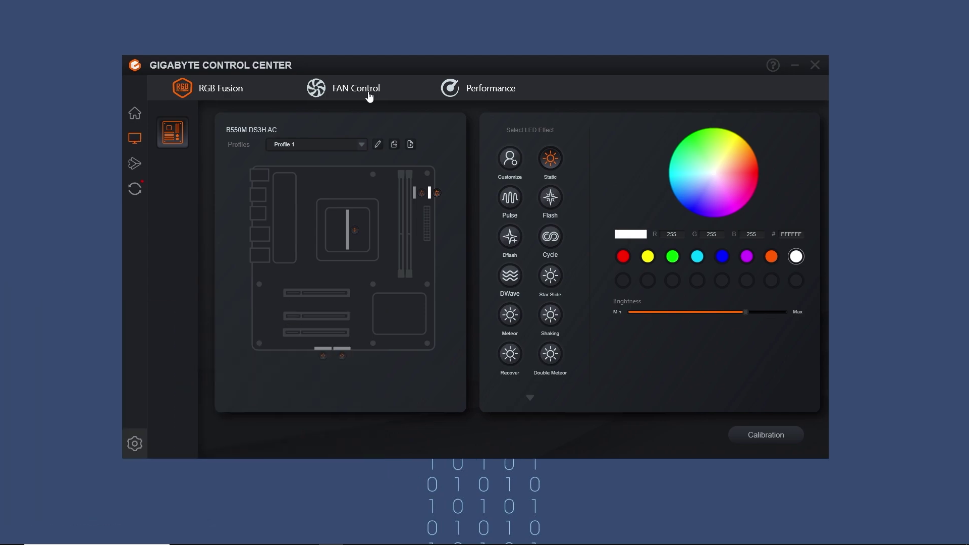
- In FAN Control, try Full Speed and Silent, then settle on Normal at 58% duty cycle
{"action": "left_click", "coordinate": [369, 97]}
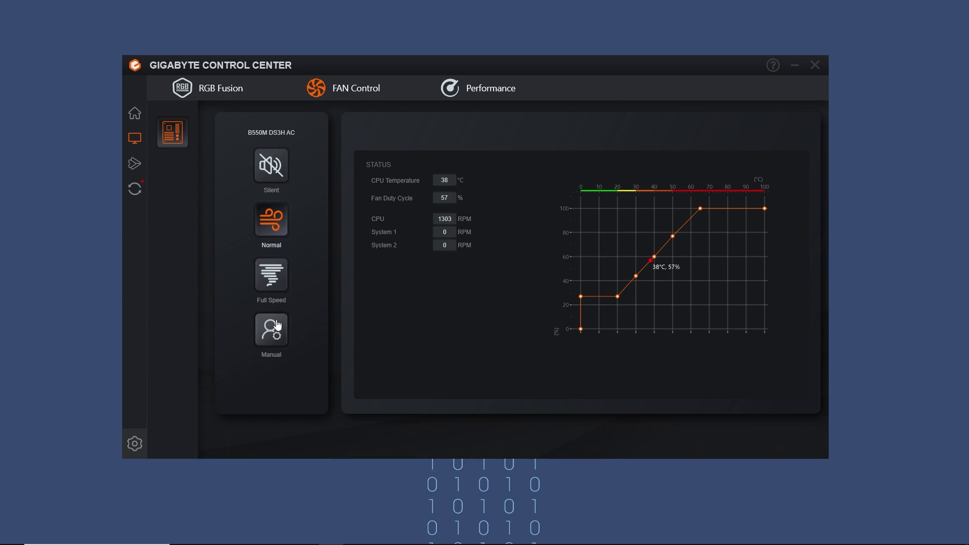
{"action": "left_click", "coordinate": [281, 275]}
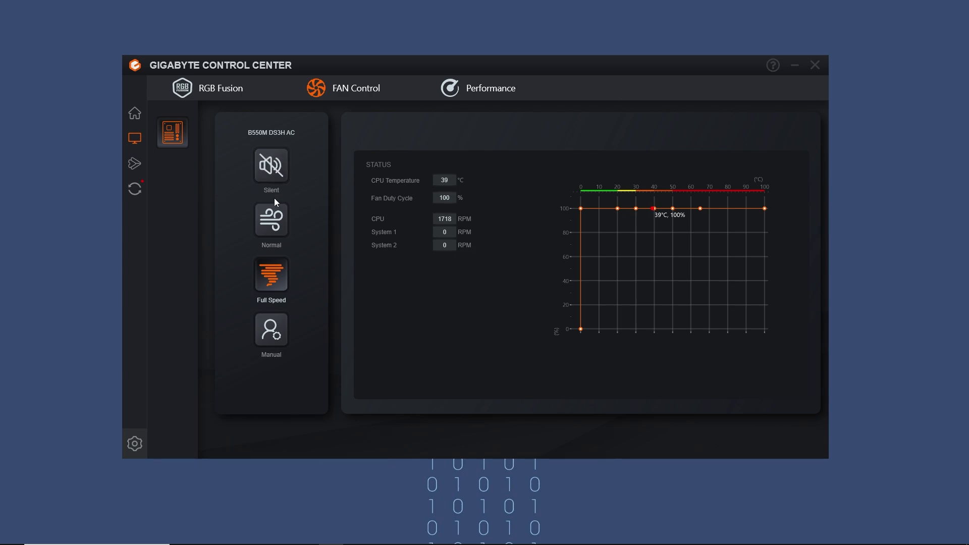
{"action": "left_click", "coordinate": [271, 164]}
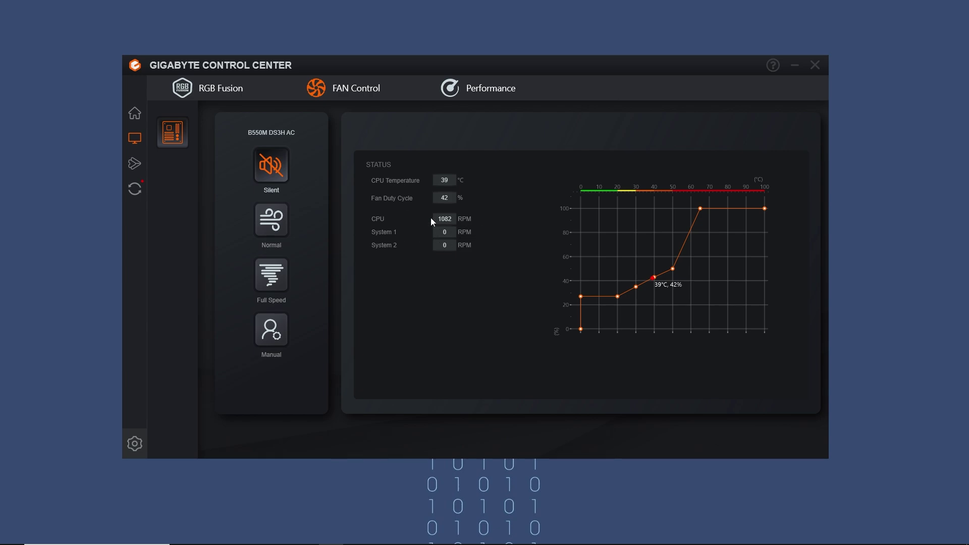
{"action": "left_click", "coordinate": [281, 220]}
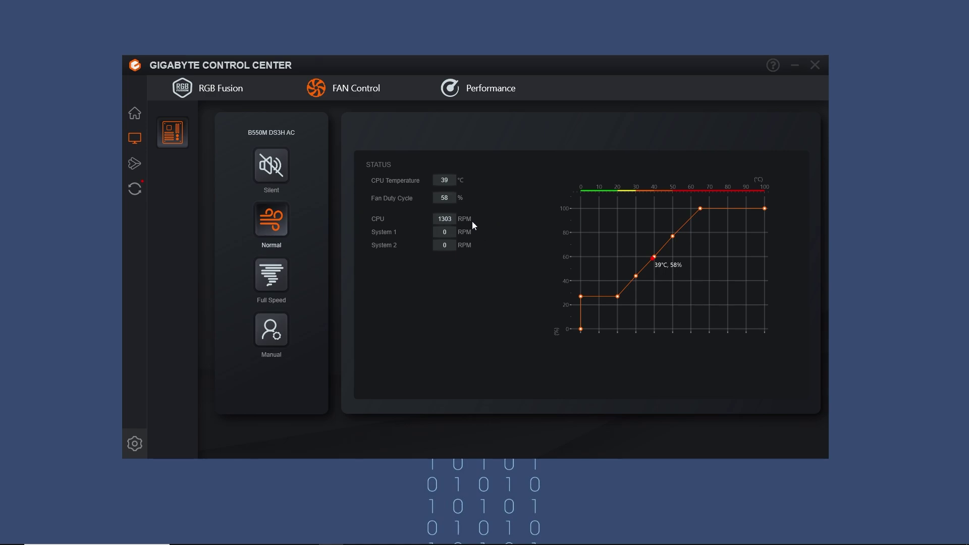
- Open the Performance tab and dismiss the overclocking warning with Ok
{"action": "left_click", "coordinate": [484, 91]}
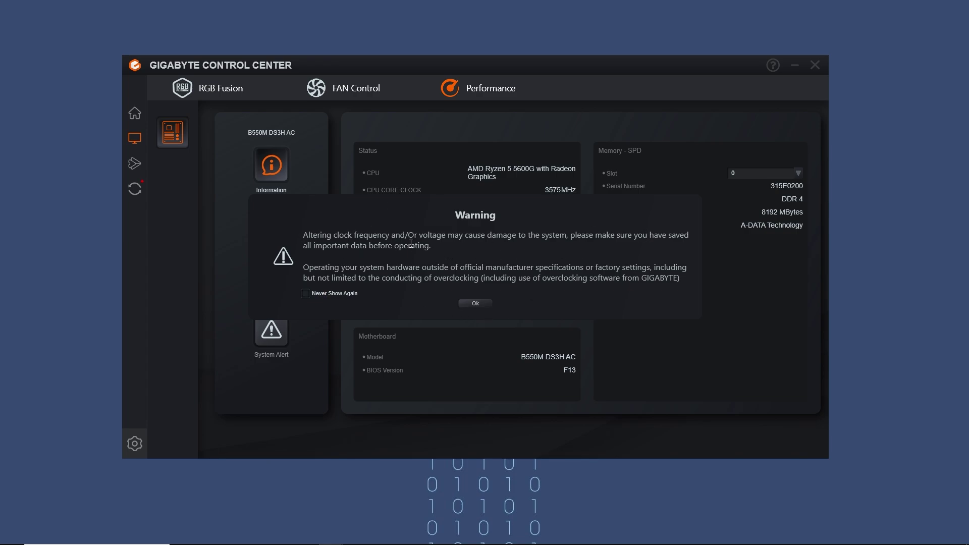
{"action": "left_click_drag", "start_coordinate": [433, 246], "coordinate": [304, 234]}
{"action": "left_click_drag", "start_coordinate": [303, 267], "coordinate": [597, 277]}
{"action": "left_click", "coordinate": [569, 250]}
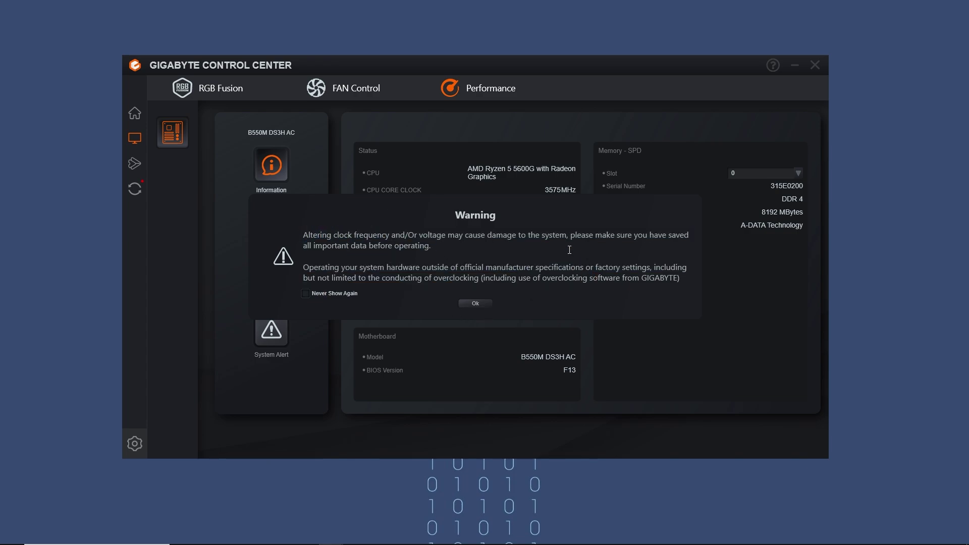
{"action": "left_click", "coordinate": [481, 303]}
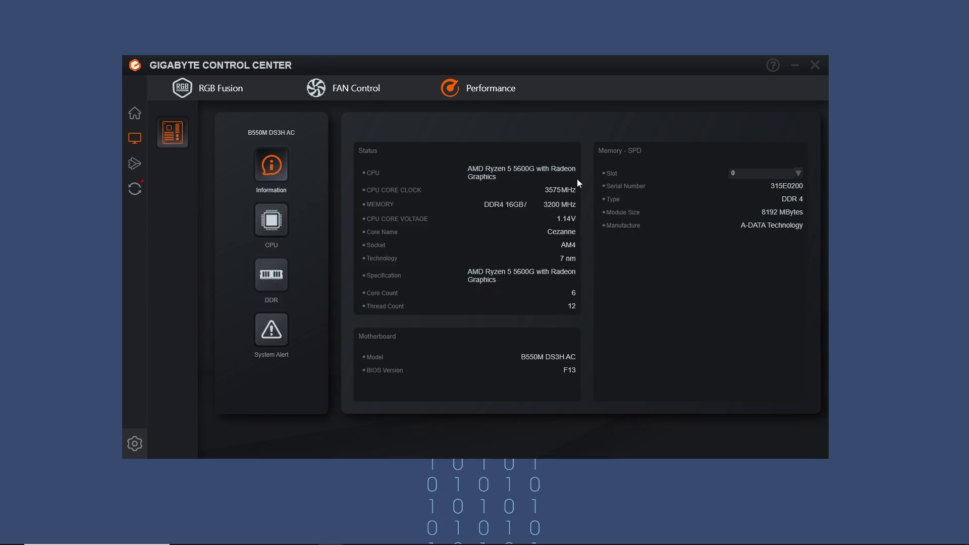
- Review the CPU and DDR settings, then return to the Information summary
{"action": "left_click", "coordinate": [282, 218]}
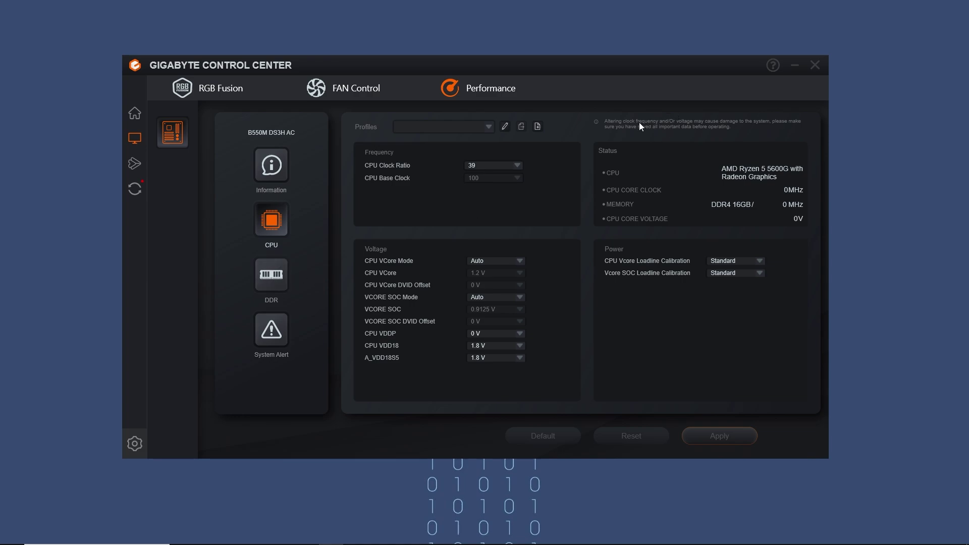
{"action": "left_click", "coordinate": [284, 265]}
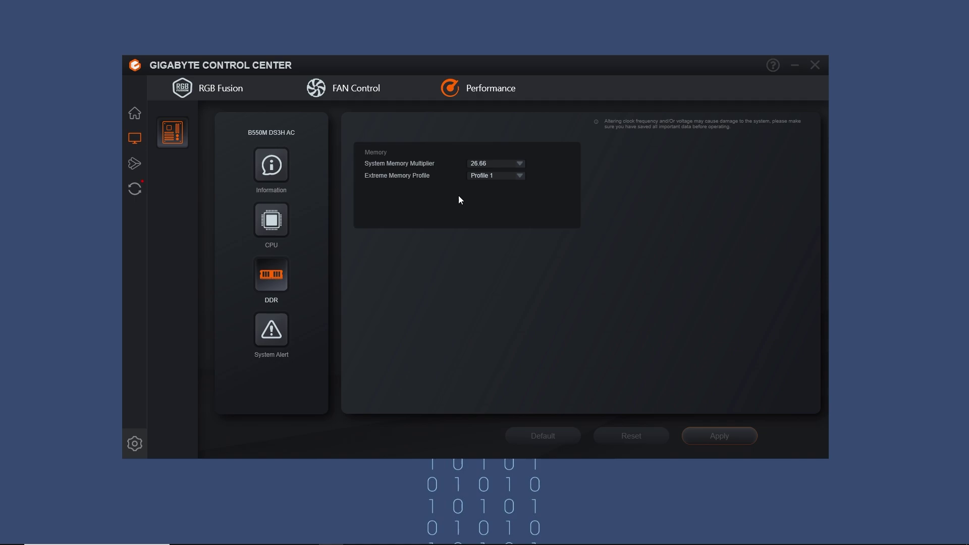
{"action": "left_click", "coordinate": [276, 174]}
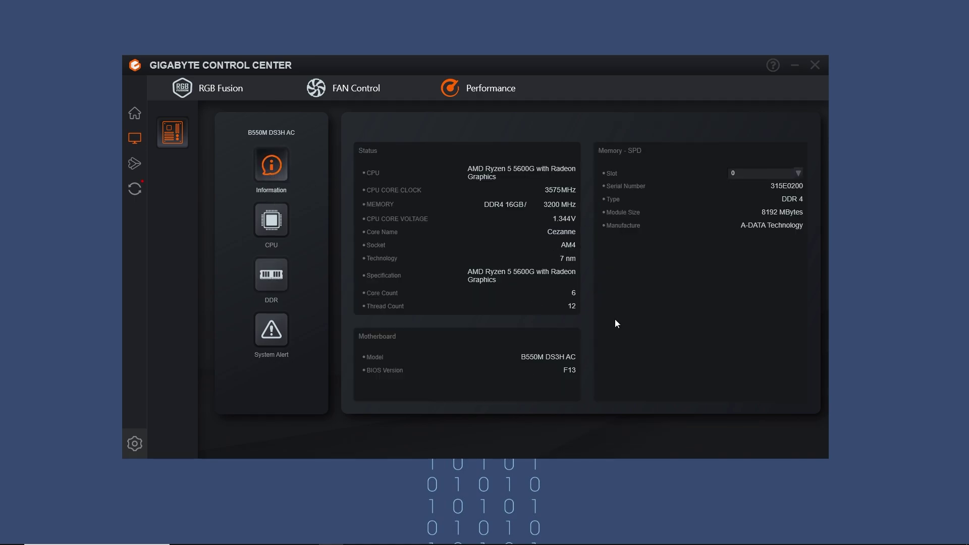
- Show the Available Updates list, which includes Control Center update 24.12.30.01
{"action": "left_click", "coordinate": [134, 190]}
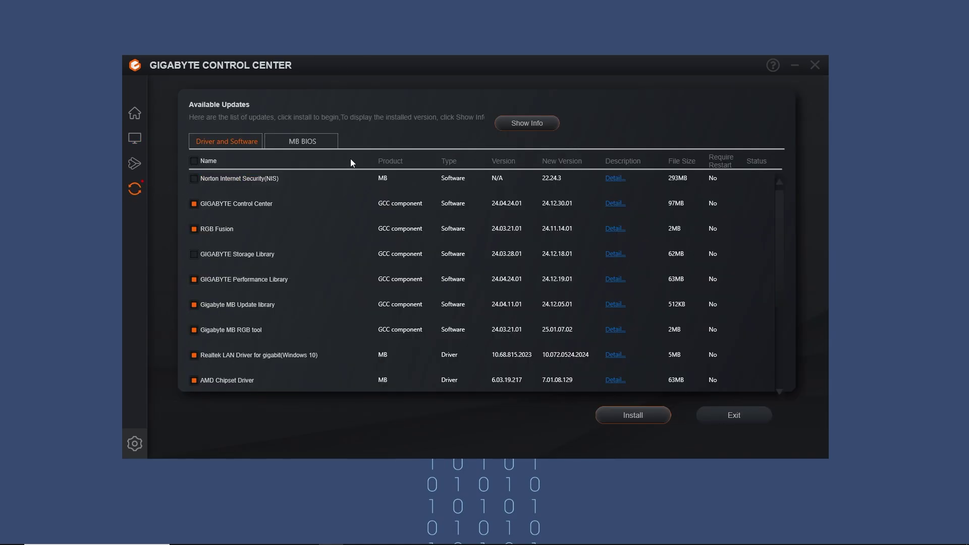